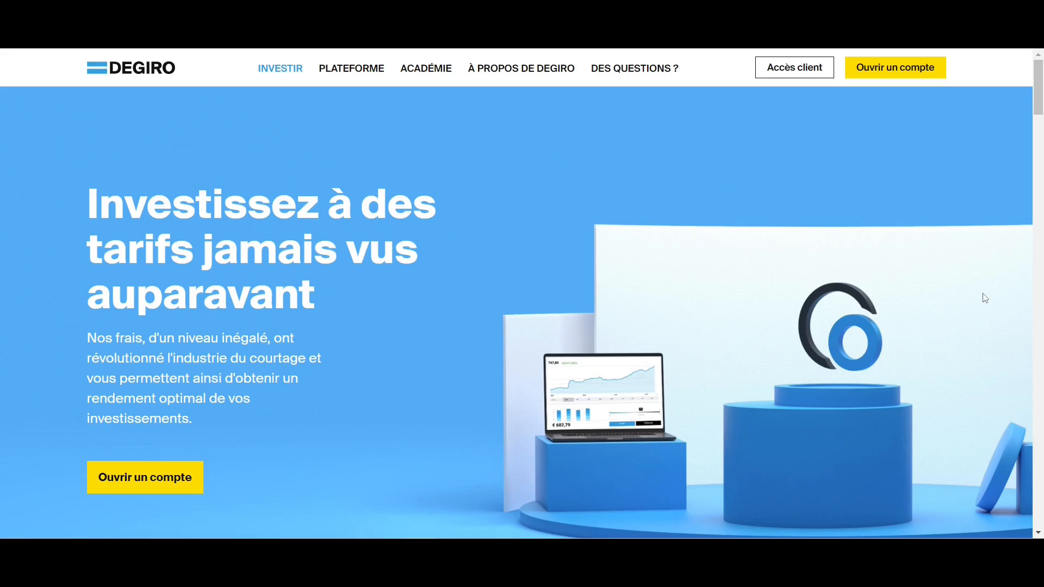
- Look through the fee comparison section of the DEGIRO website
scroll(986, 298, "down", 13)
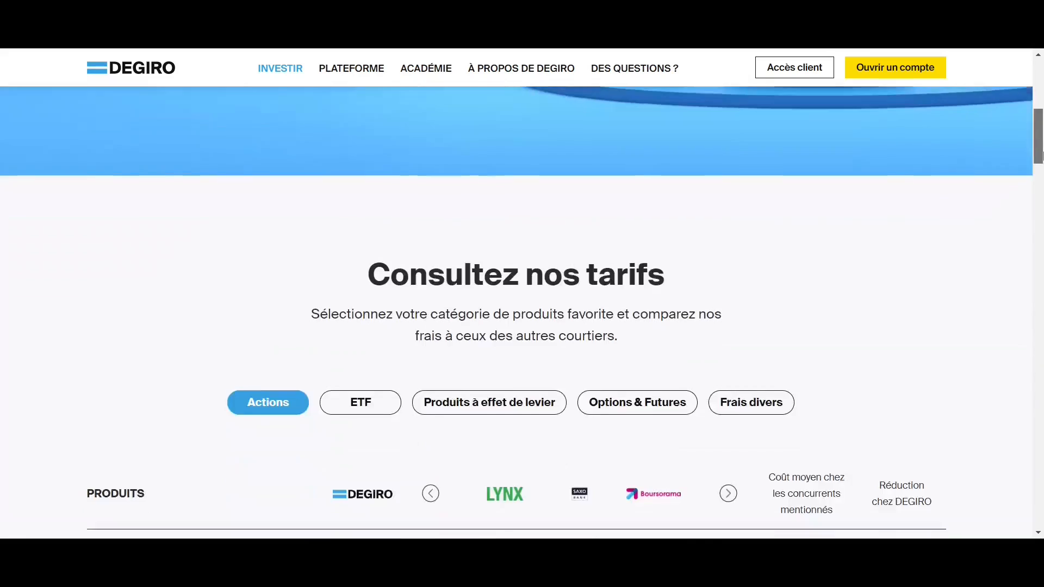
scroll(1041, 187, "up", 1)
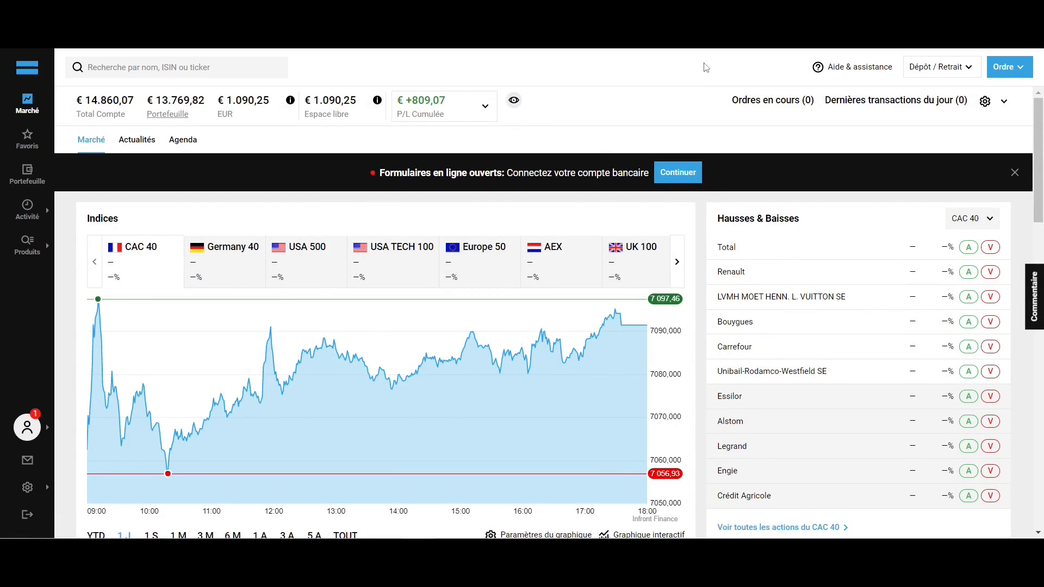
- View the deposit and withdrawal options of the trading account and close them again
left_click(875, 74)
left_click(931, 73)
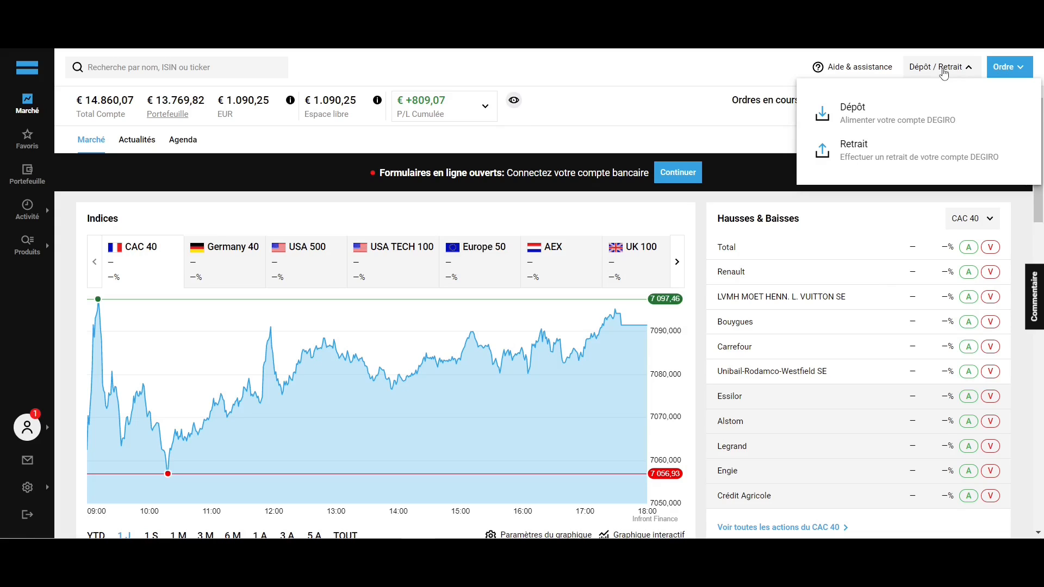
left_click(944, 74)
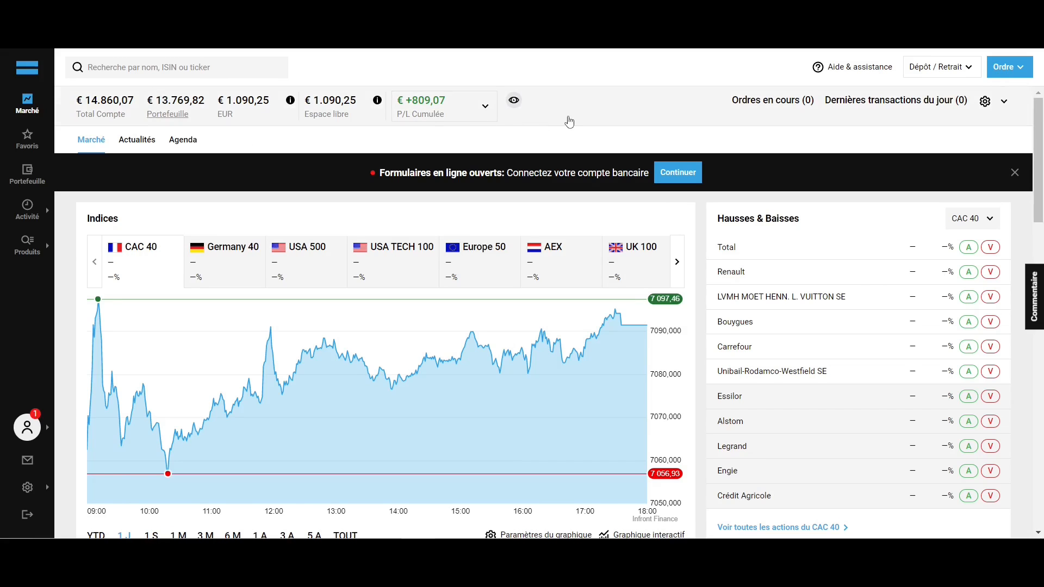
- Look over the news and agenda on the market page and the list of favourite stocks
scroll(696, 223, "down", 5)
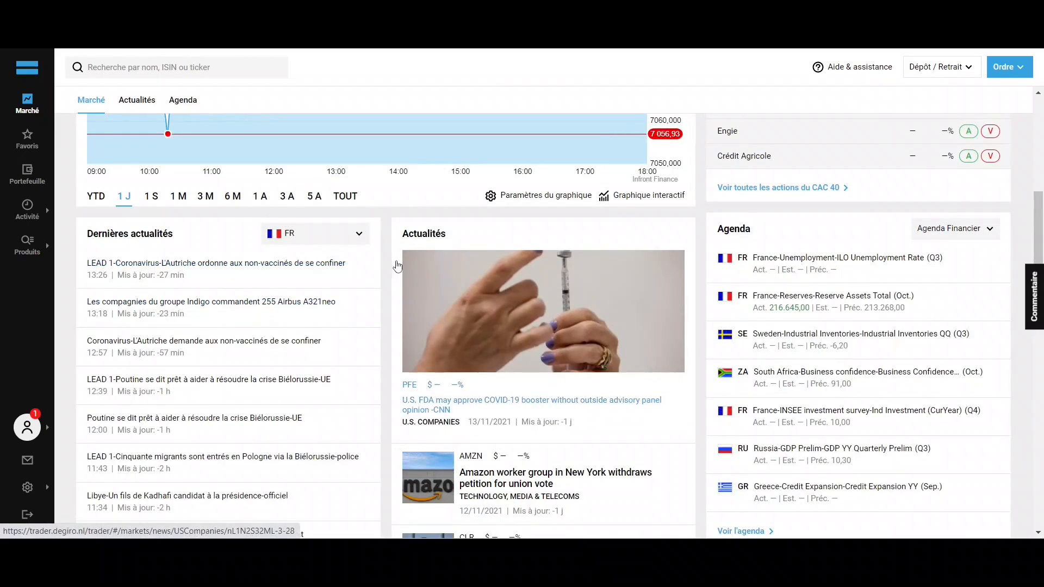
scroll(386, 261, "down", 4)
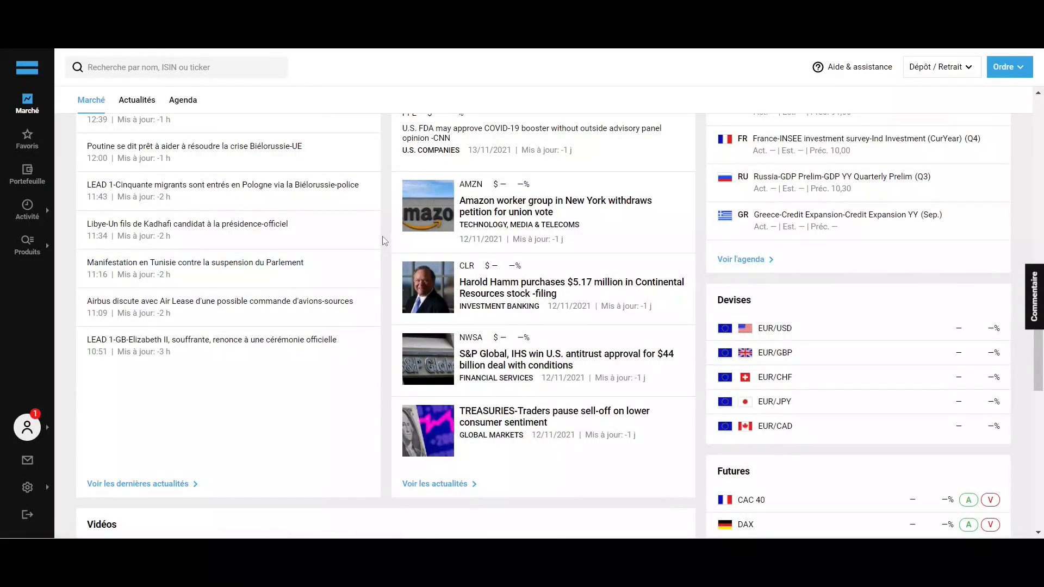
left_click(28, 138)
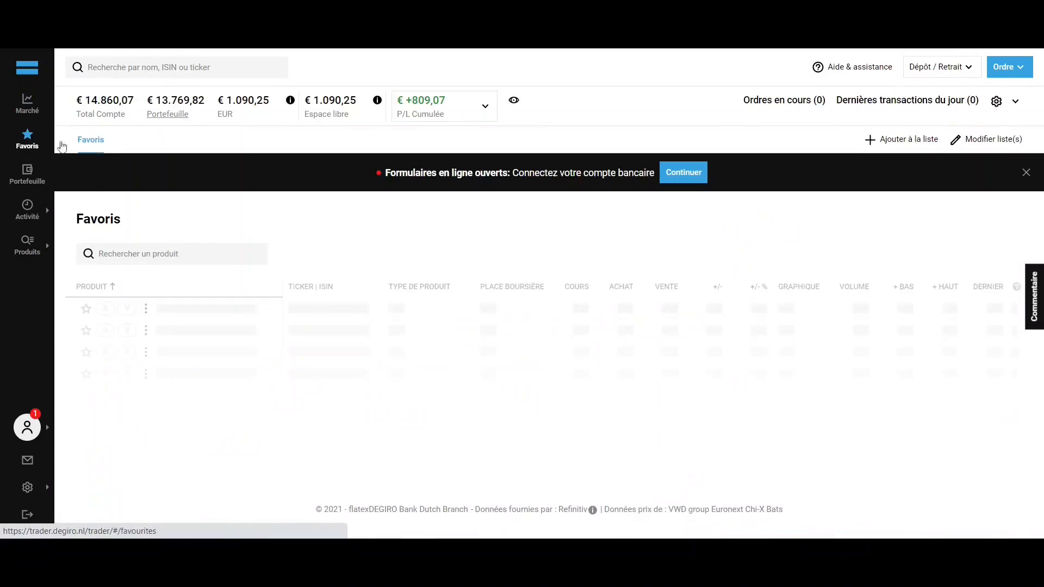
scroll(299, 212, "down", 3)
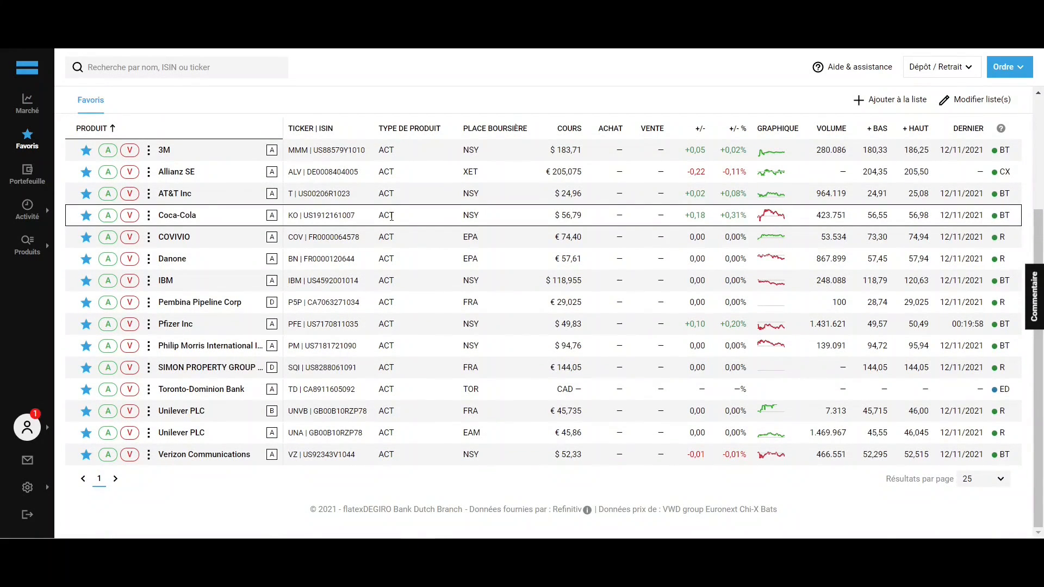
scroll(391, 216, "up", 3)
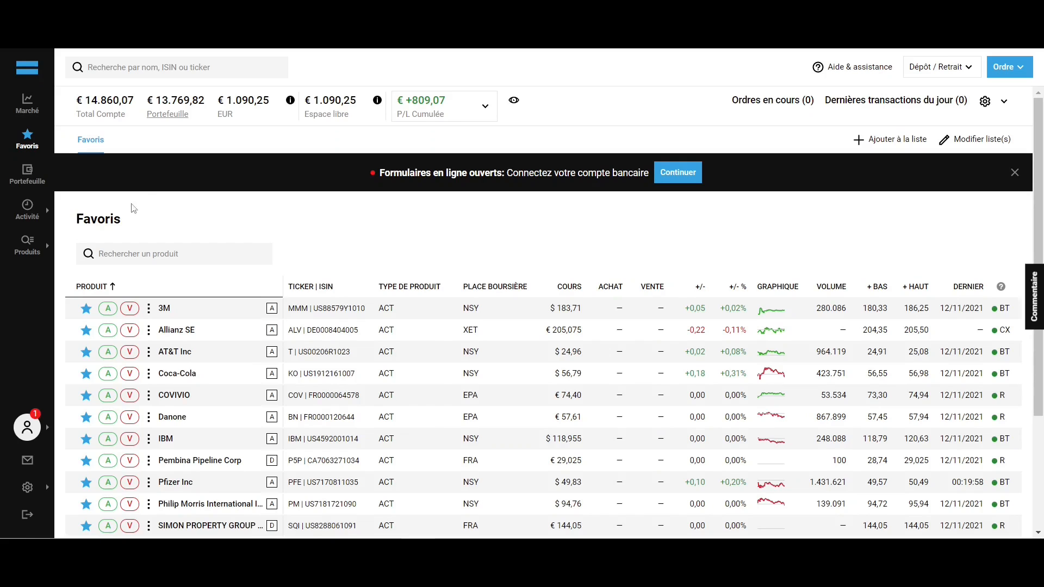
- Browse the product catalogue for all French stocks
left_click(25, 251)
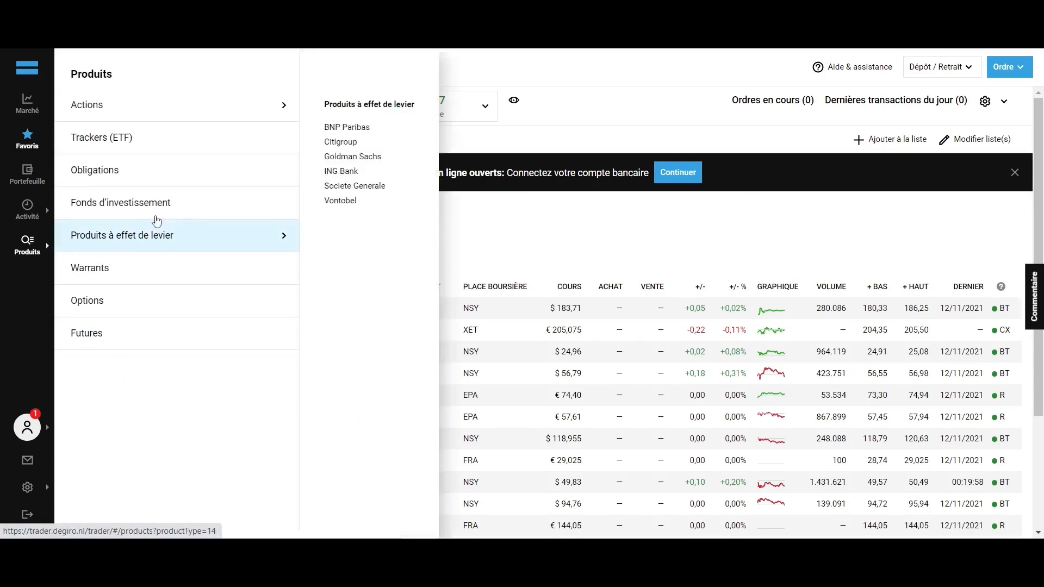
mouse_move(187, 105)
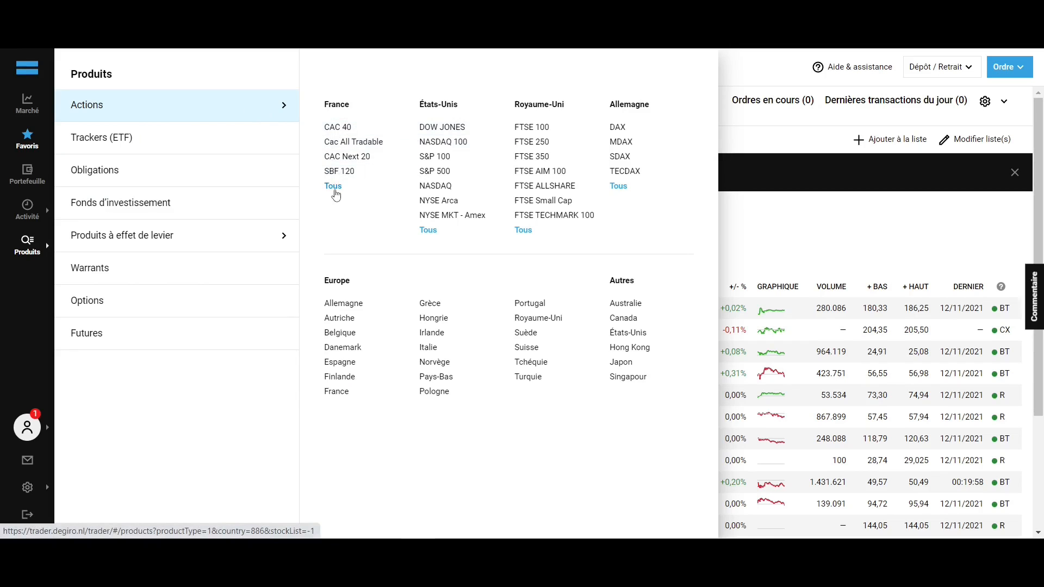
left_click(334, 187)
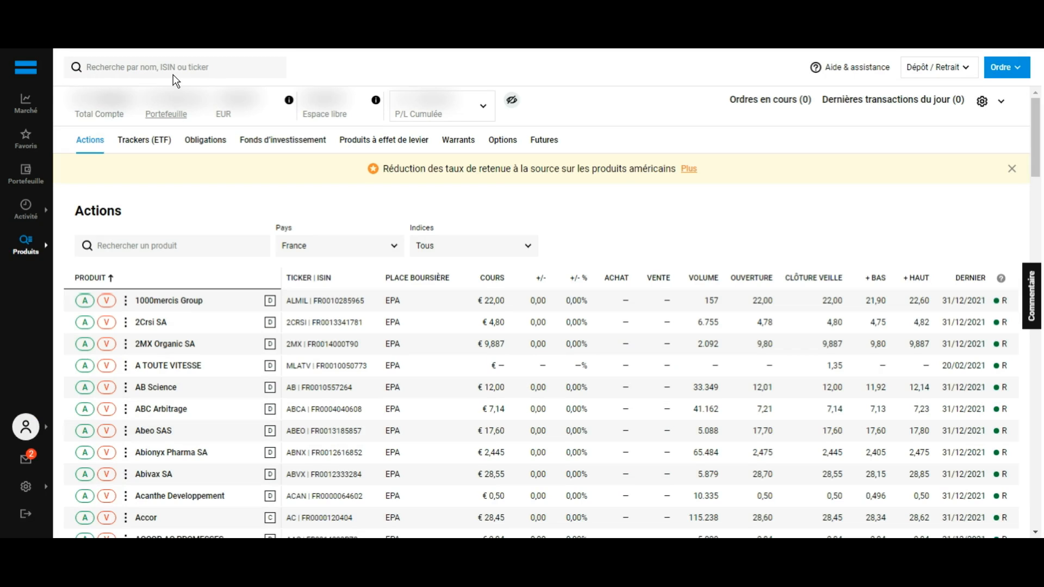
- Search for Siemens AG and open the page of its XET-listed stock in EUR
left_click(207, 72)
type("Siemens AG")
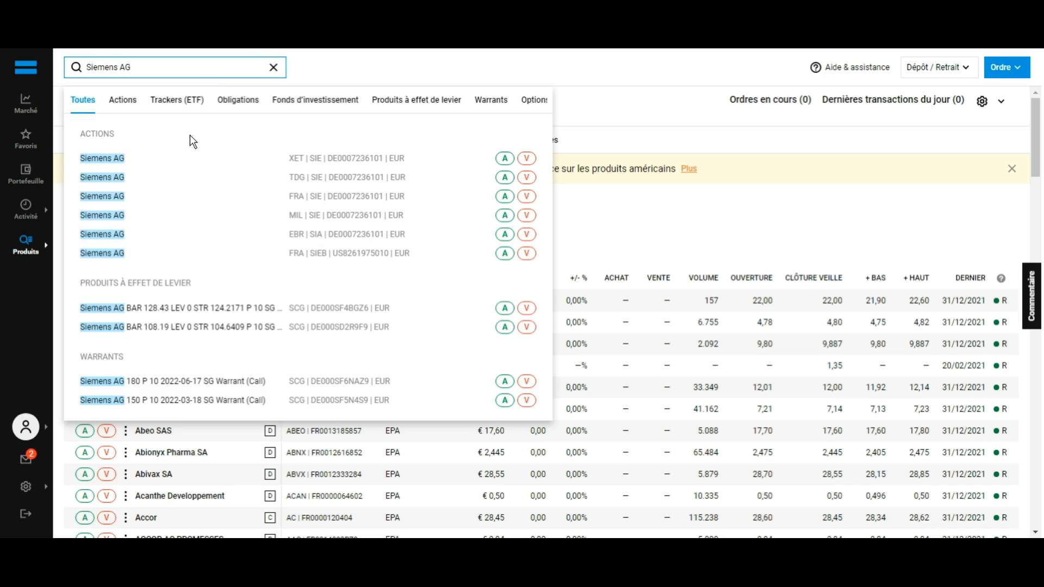
left_click(194, 166)
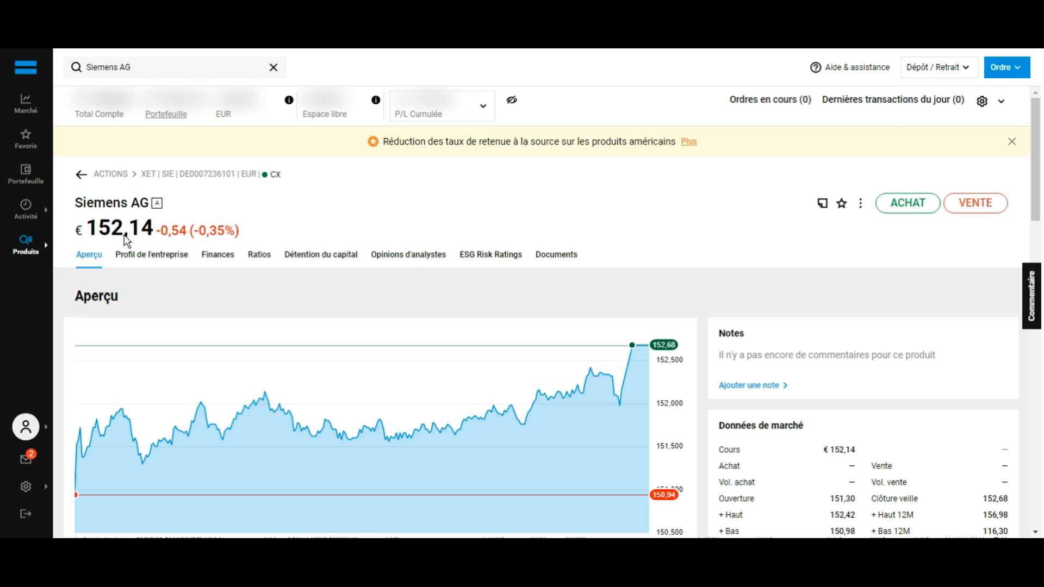
- Examine the Siemens AG price chart, news and finances section, and return to the stock's overview
scroll(124, 235, "down", 1)
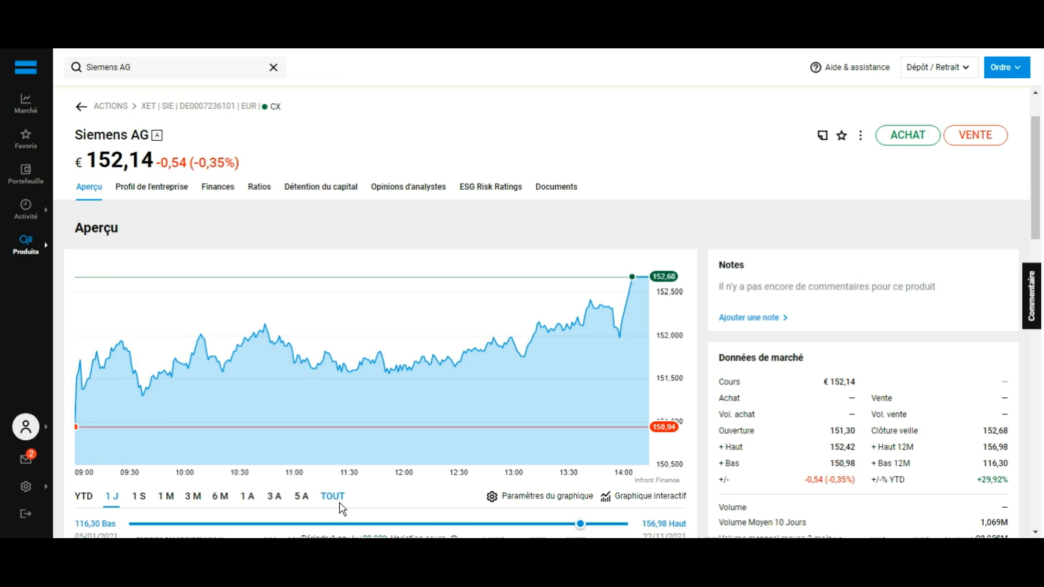
scroll(339, 503, "down", 5)
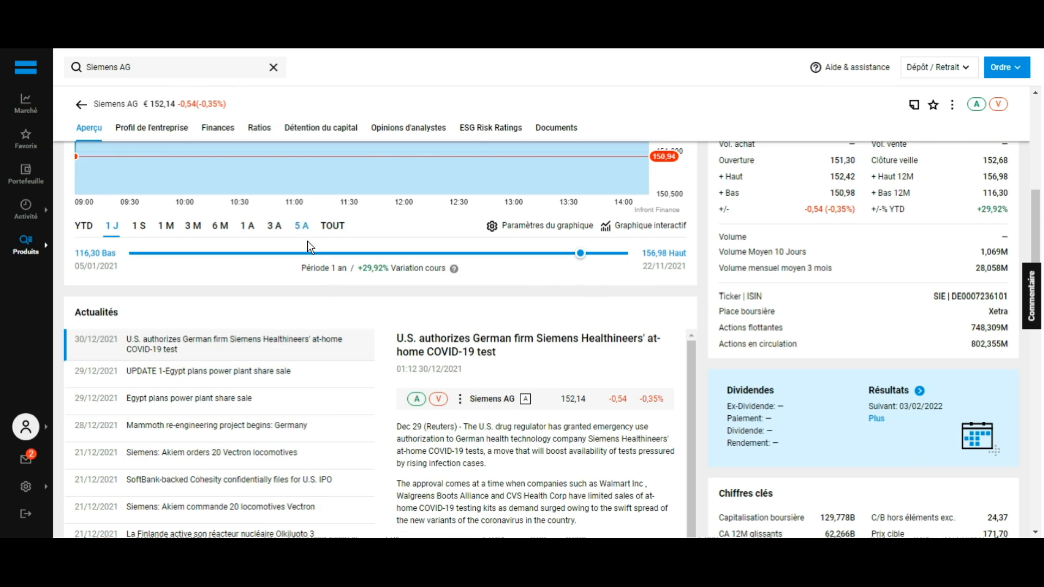
scroll(309, 247, "up", 5)
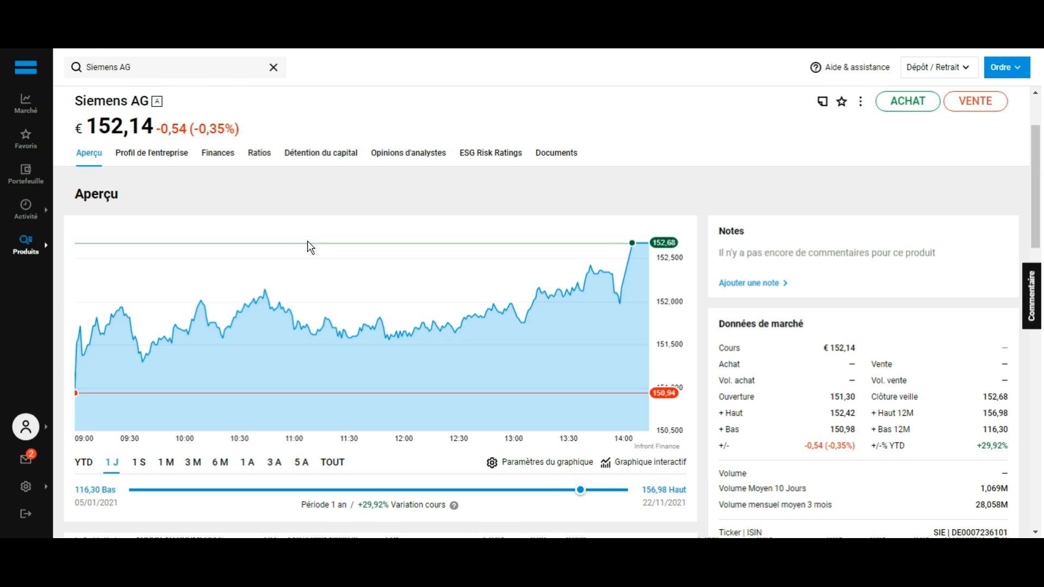
left_click(219, 157)
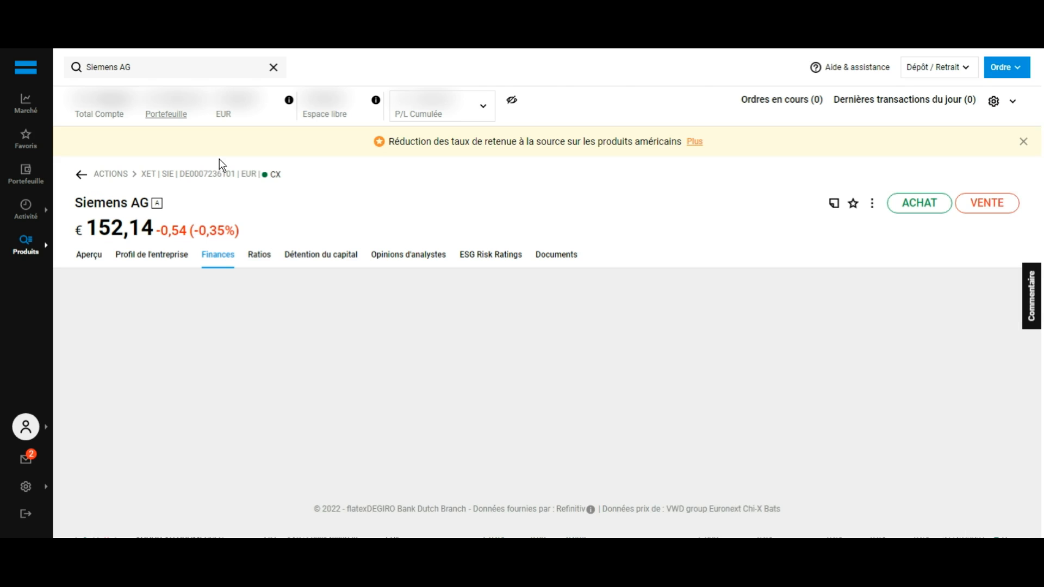
left_click(90, 256)
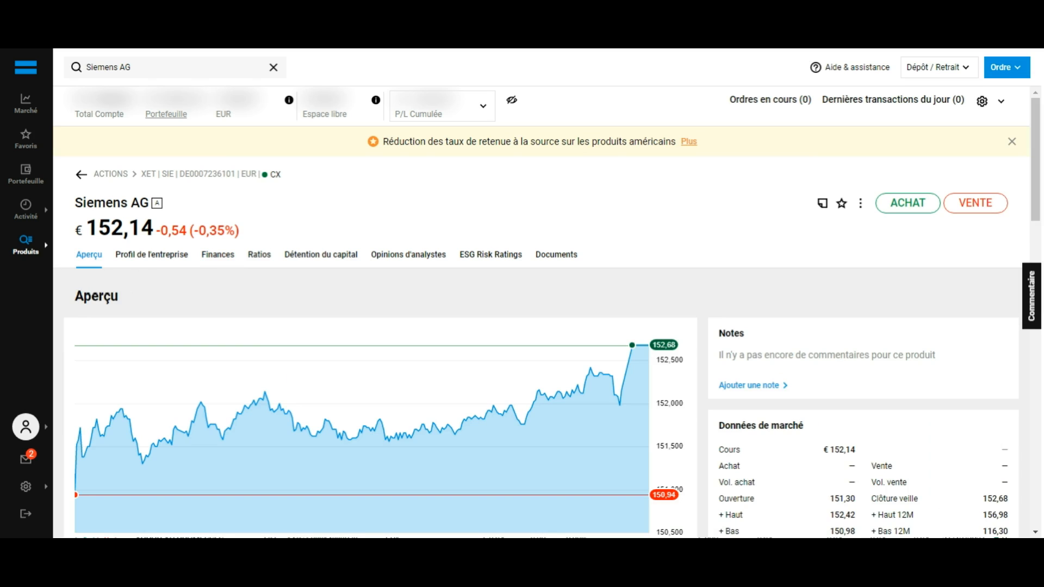
- Fill in a market buy order (Au marché) for 1 Siemens AG share and close the form without submitting it
left_click(918, 212)
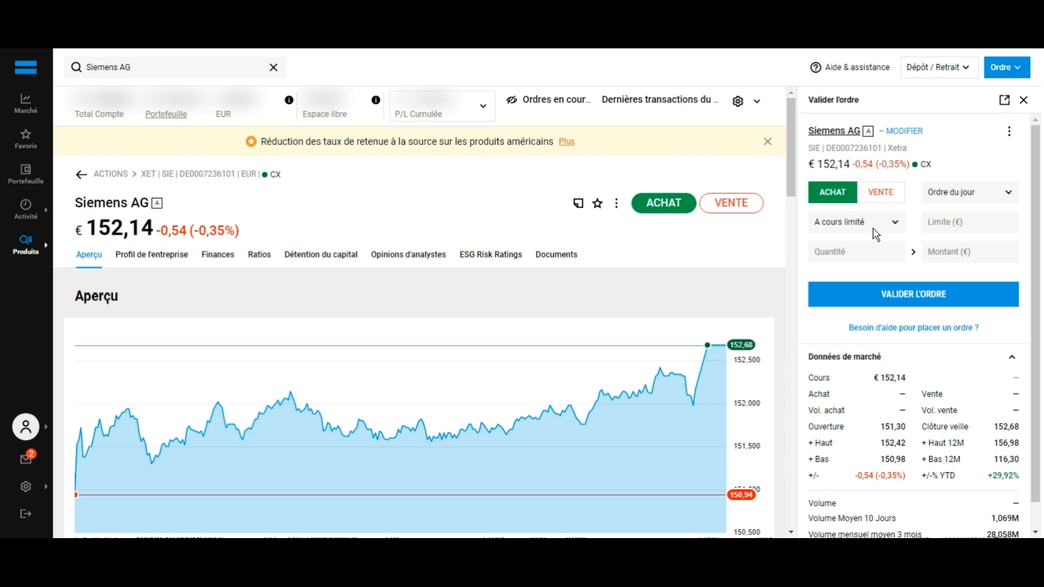
left_click(857, 225)
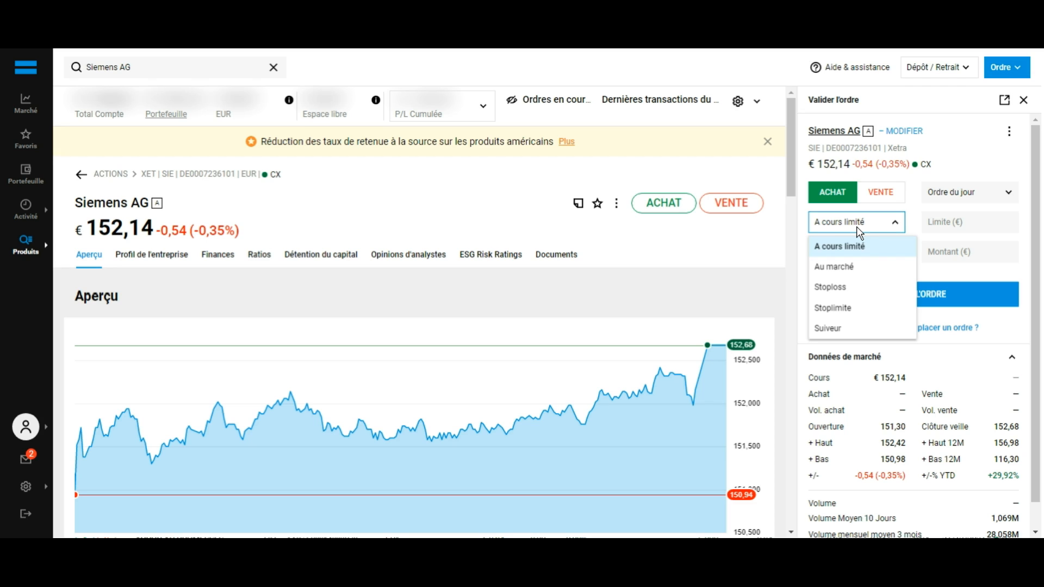
left_click(866, 277)
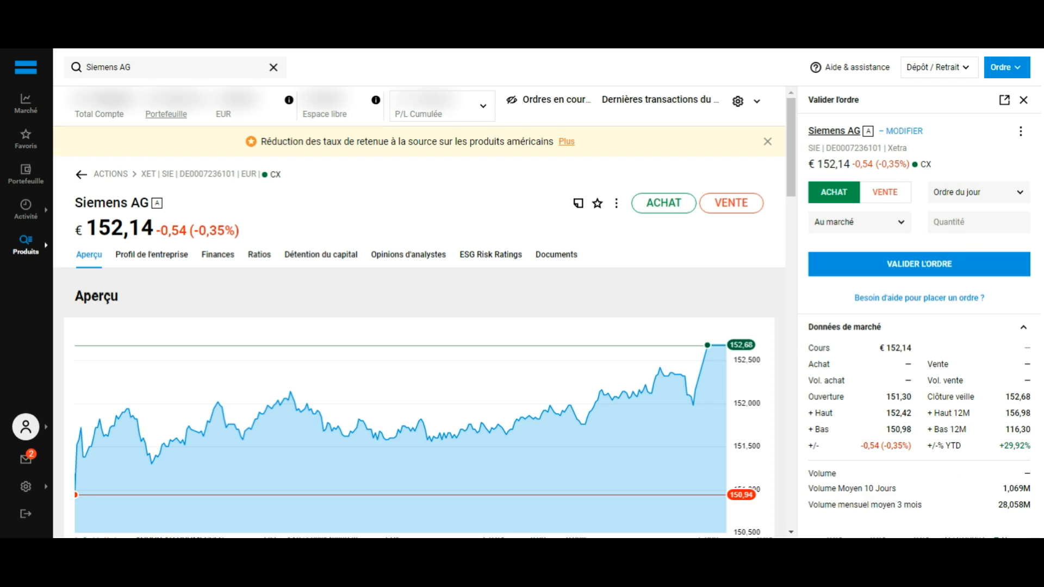
left_click(992, 230)
type("1")
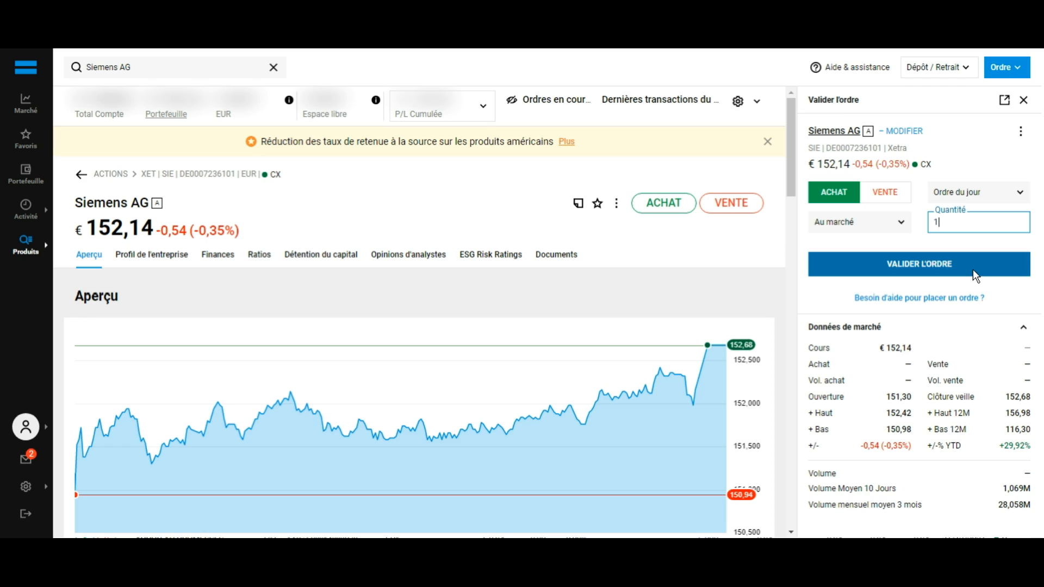
left_click(1024, 100)
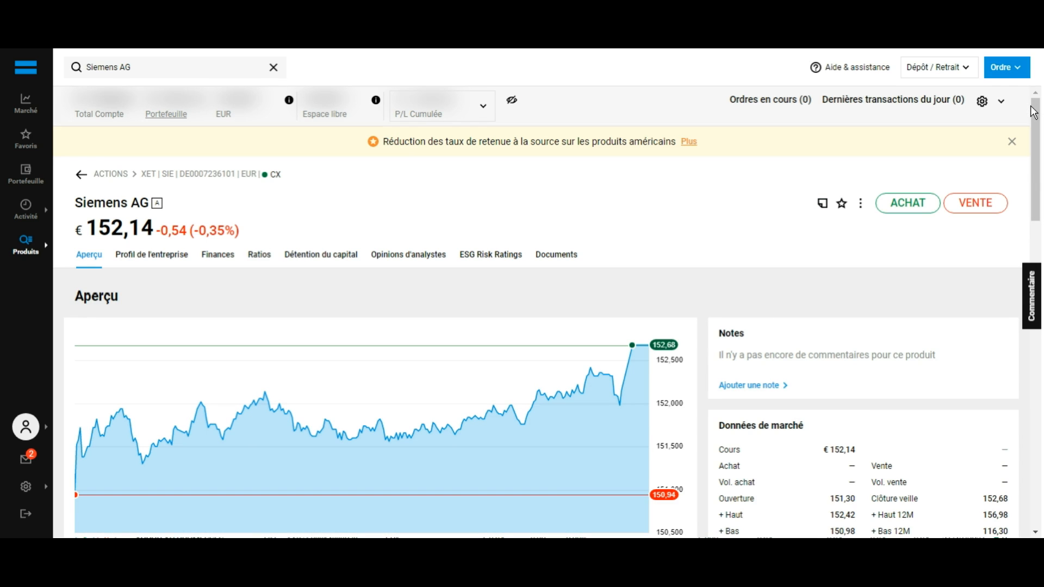
- Open the portfolio and review its open positions and upcoming dividends
left_click(32, 189)
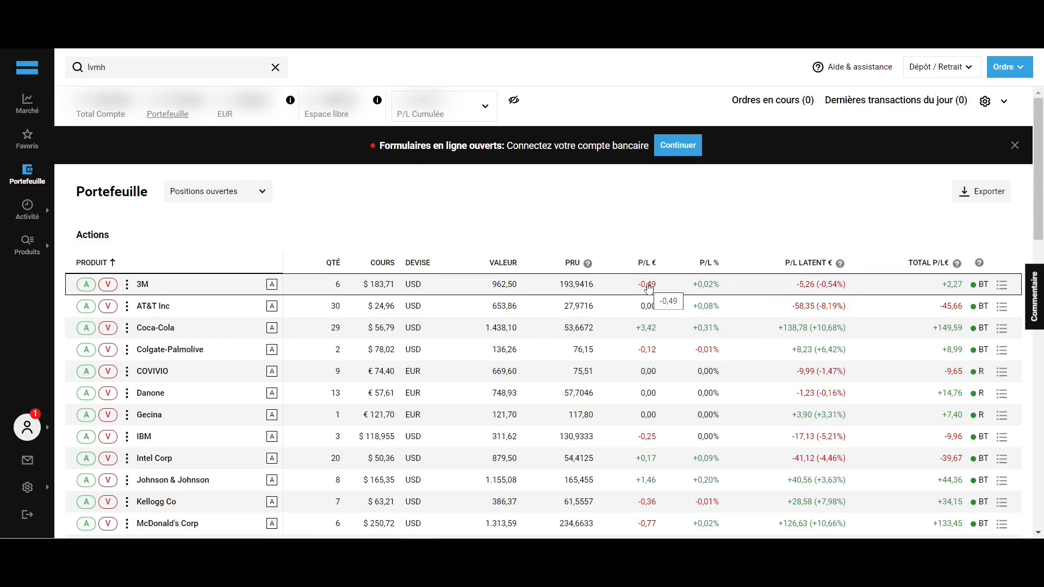
scroll(710, 264, "down", 9)
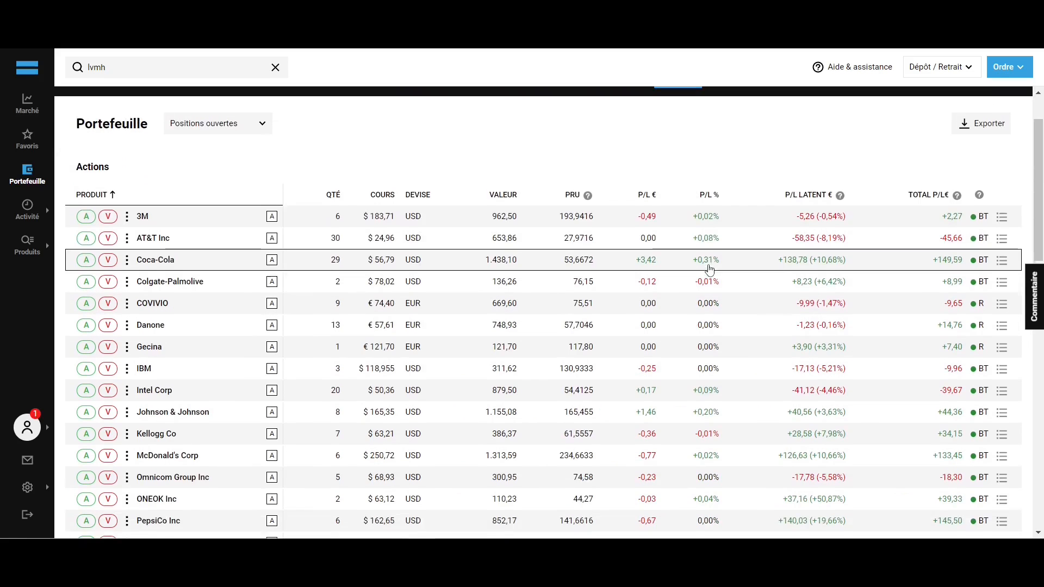
scroll(711, 266, "down", 8)
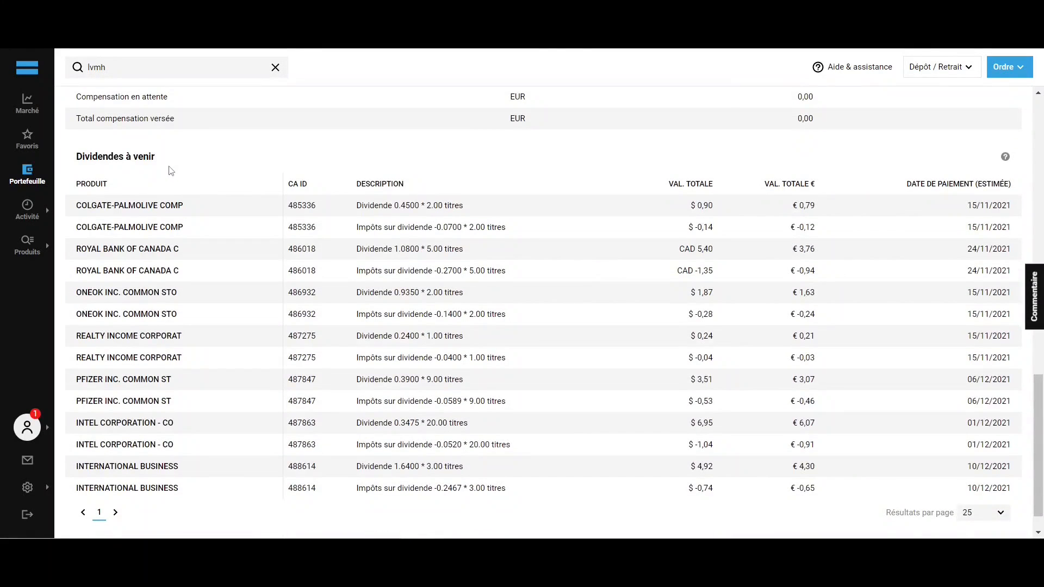
scroll(175, 171, "up", 20)
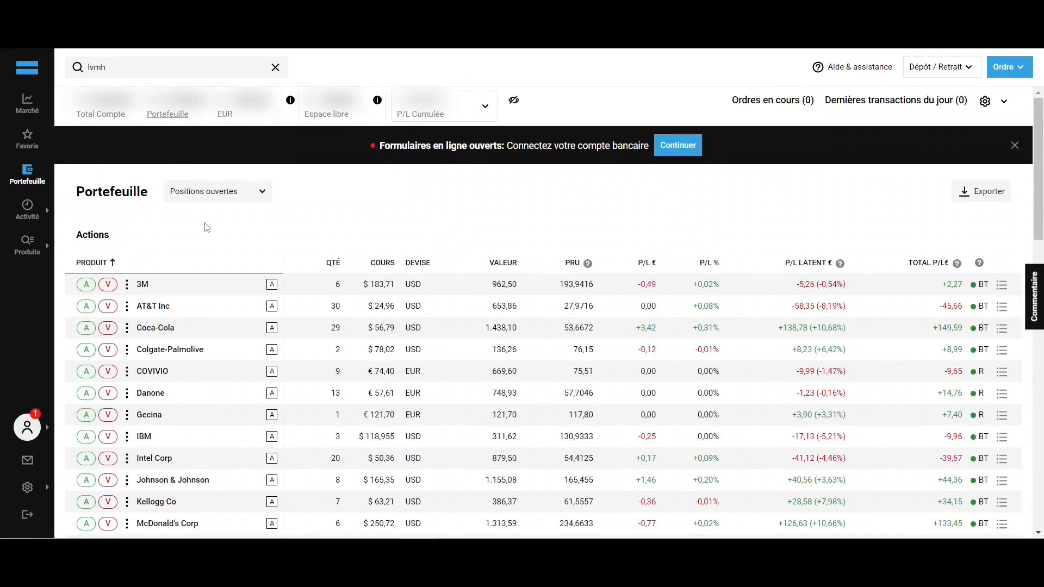
- Fill in a sell order for the 3M position with order type Au marché and a quantity of 1
left_click(110, 285)
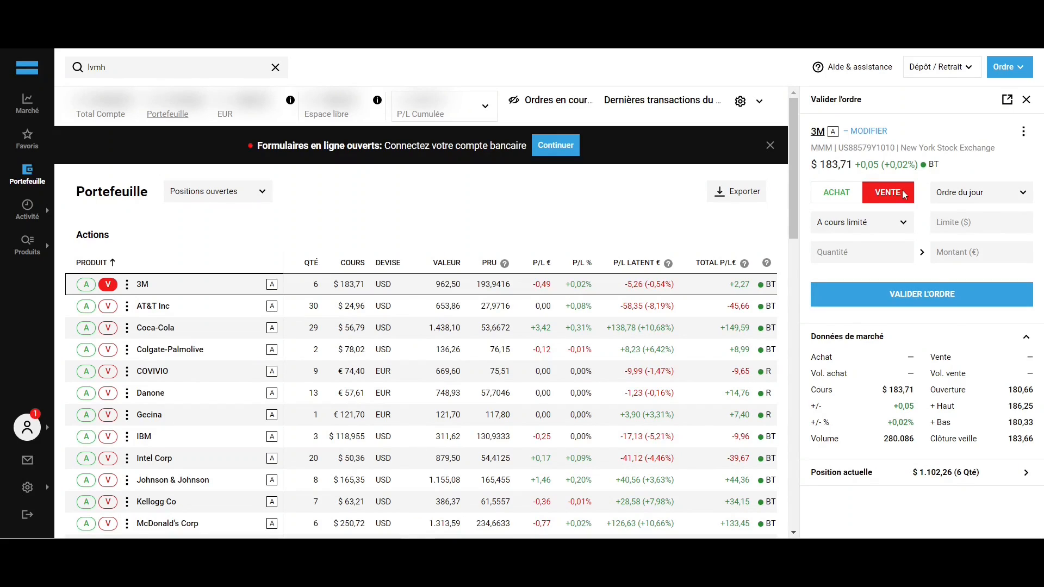
left_click(890, 227)
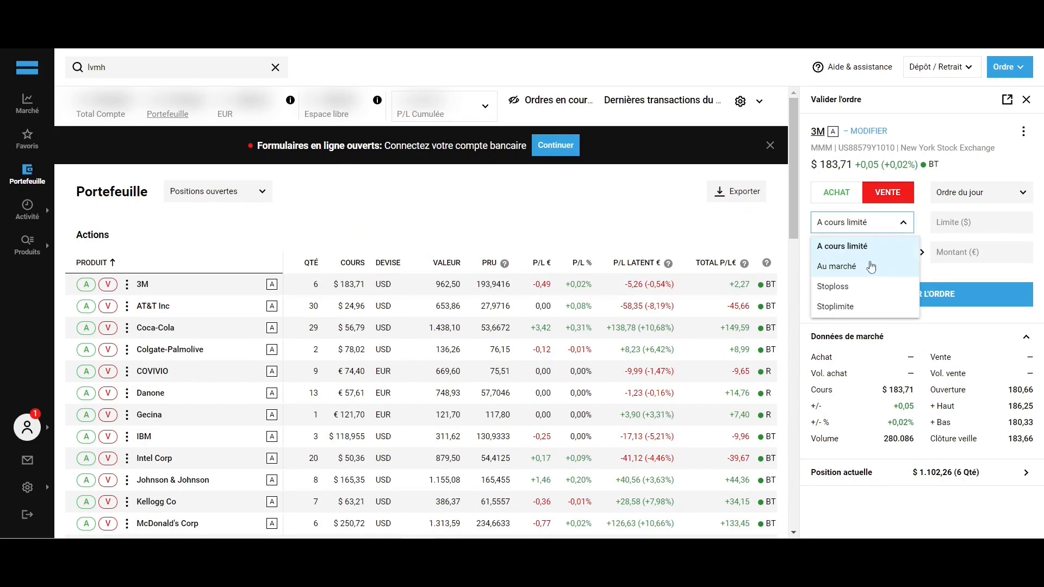
left_click(869, 267)
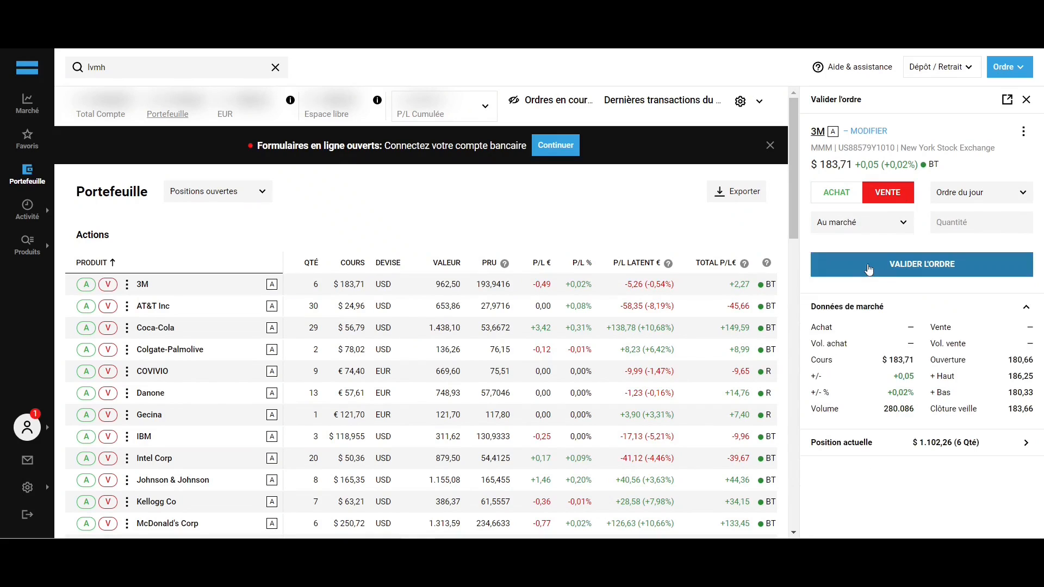
left_click(960, 221)
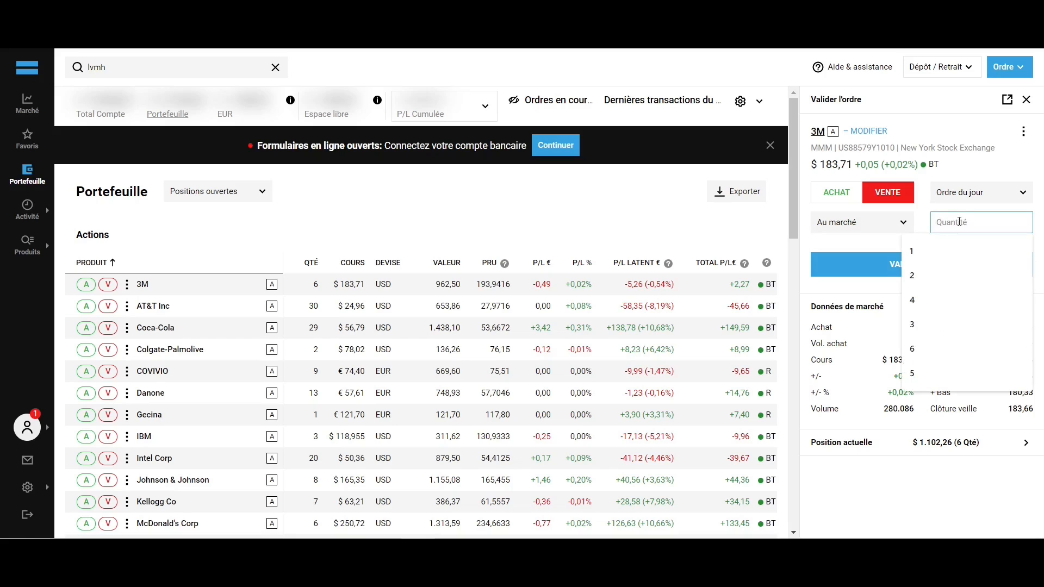
type("1")
left_click(925, 216)
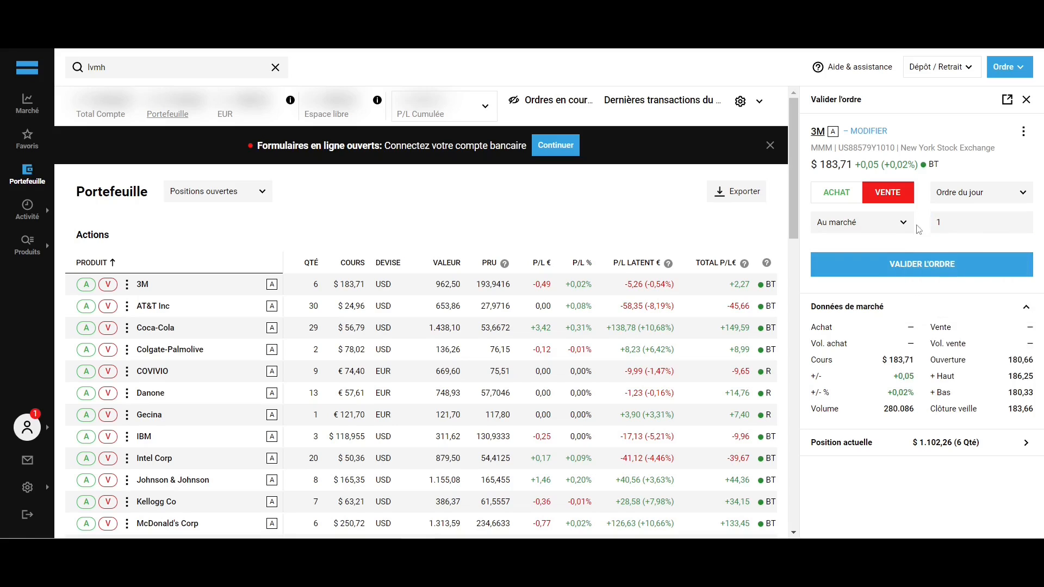